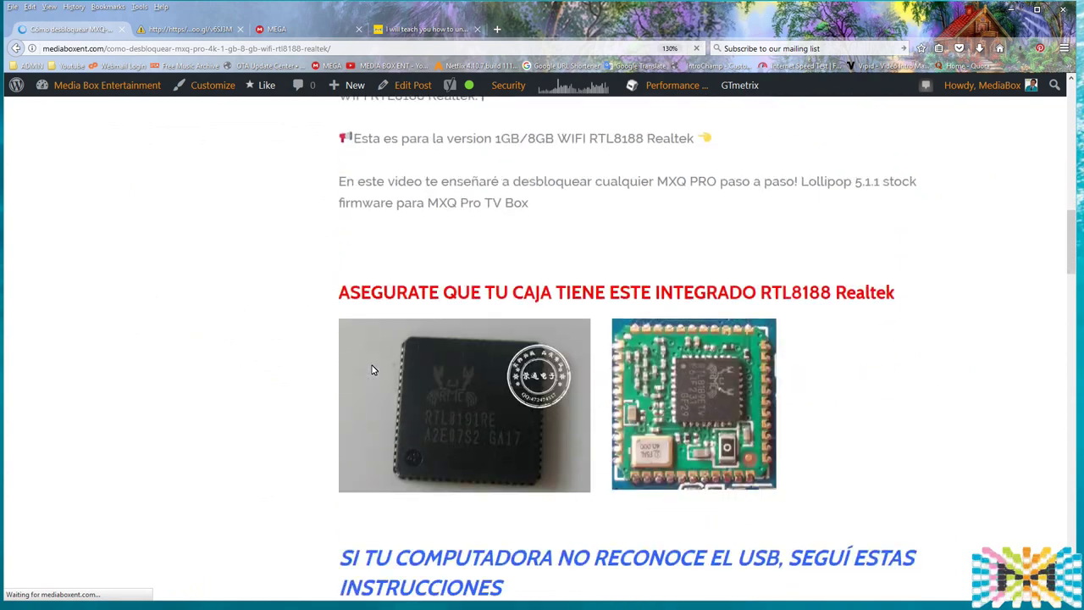
- Open the MEGA download page from the MXQ-PRO 4K 1 GB / 8 GB WIFI RTL8188 Realtek firmware link on the blog post
scroll(304, 243, down, 4)
scroll(304, 243, down, 3)
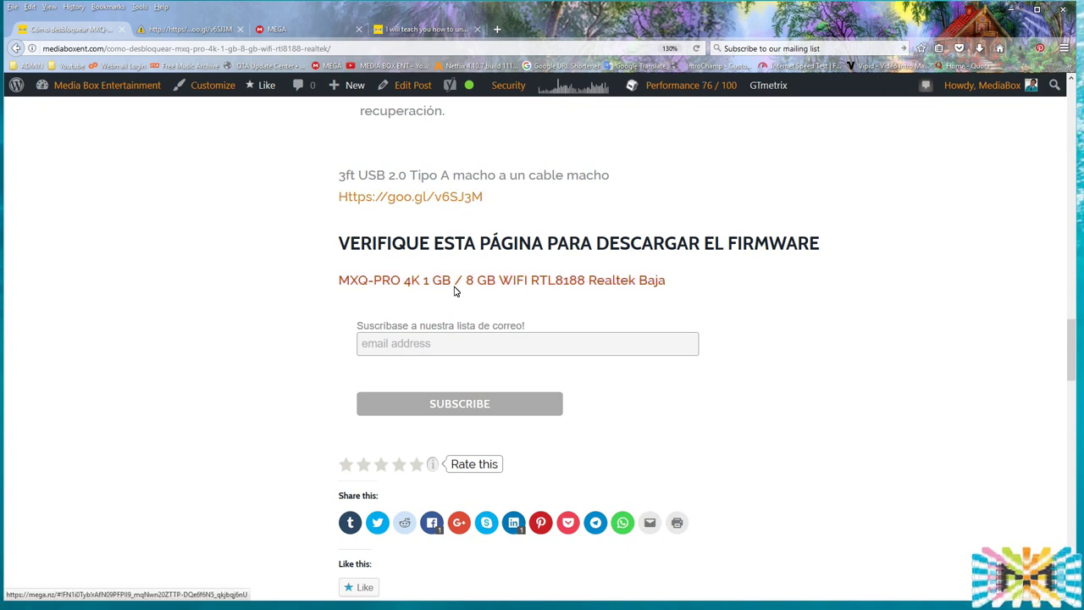
click(367, 347)
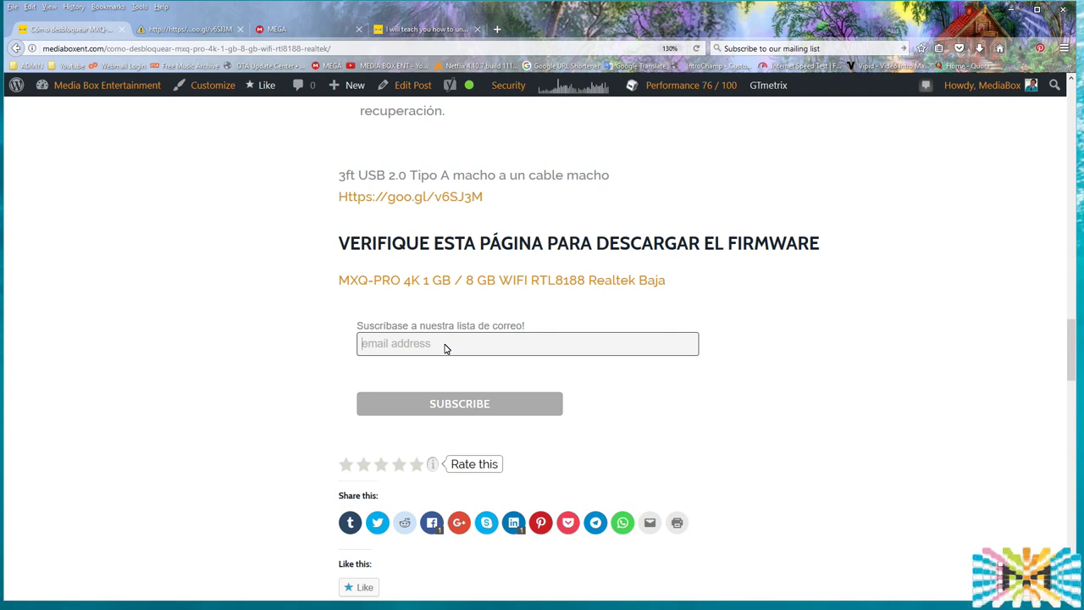
click(538, 282)
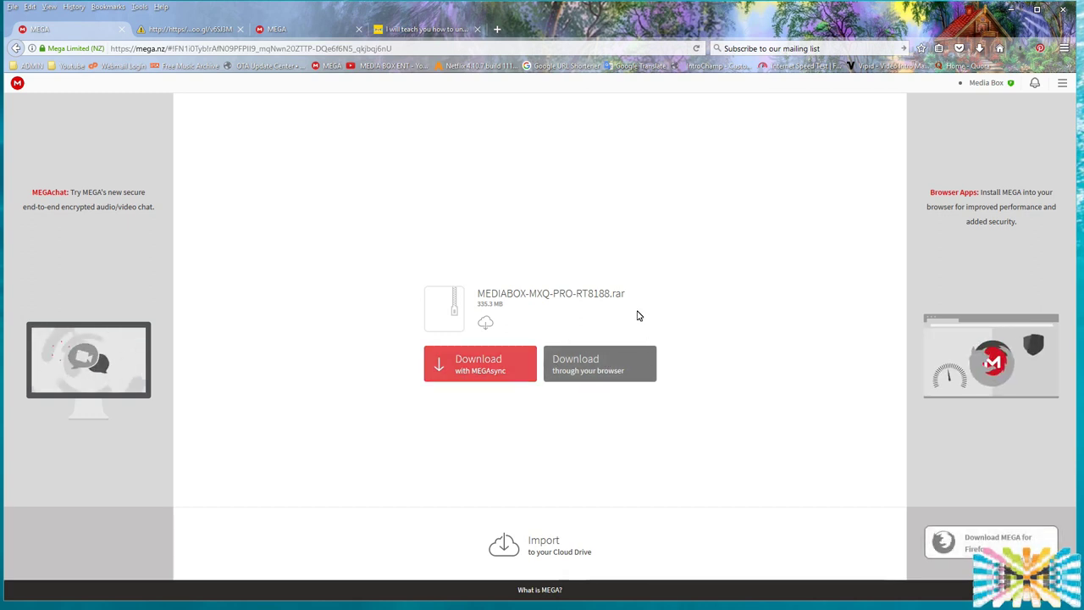
- Switch from the browser to the desktop and open the MEDIABOX-MXQ-PRO-RT8188 folder in File Explorer
click(1013, 12)
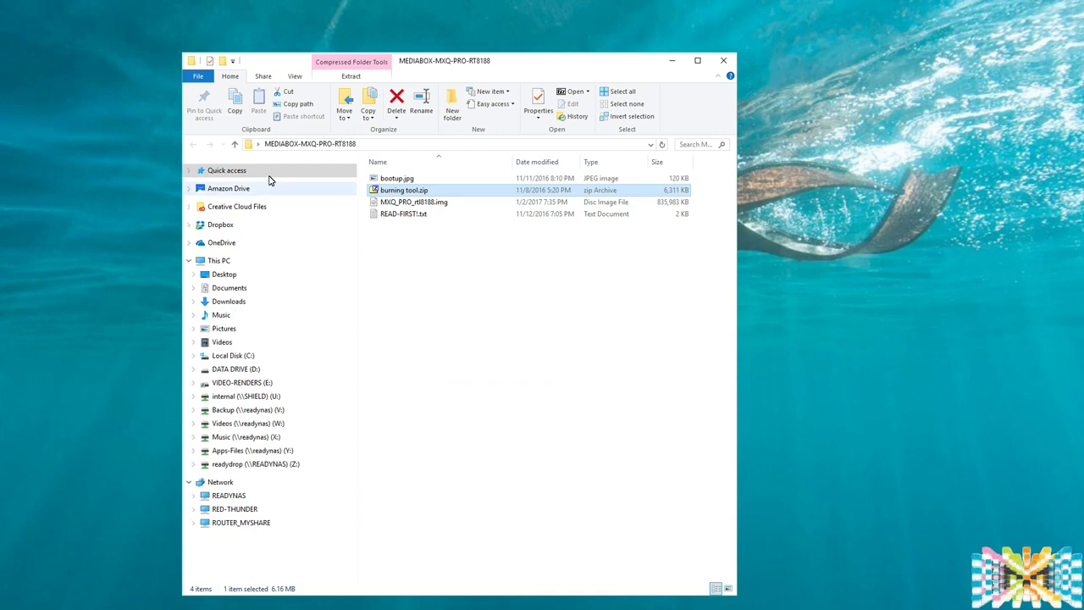
click(236, 146)
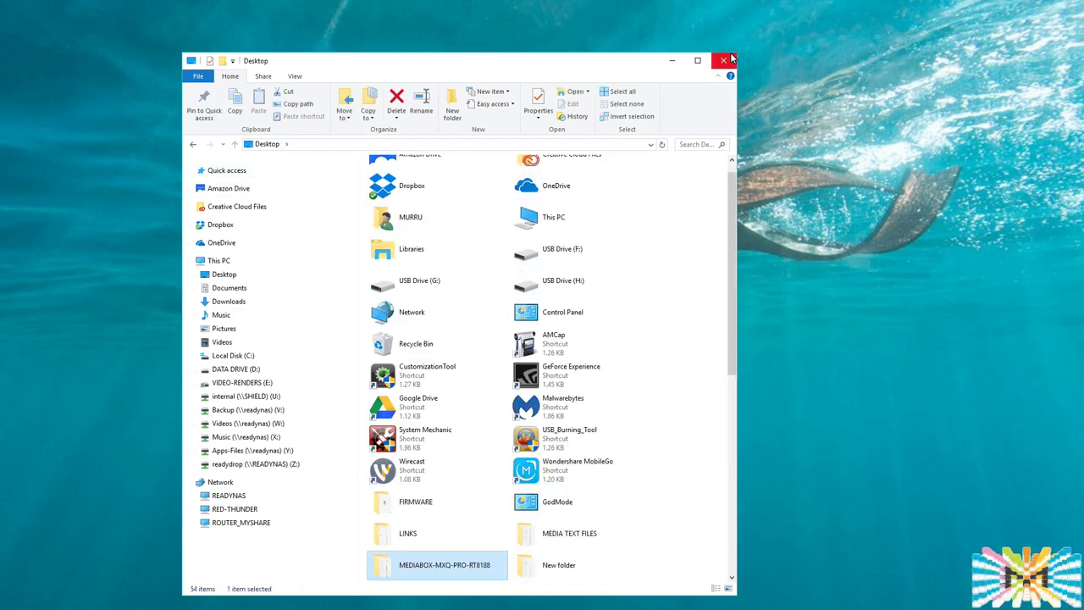
click(724, 60)
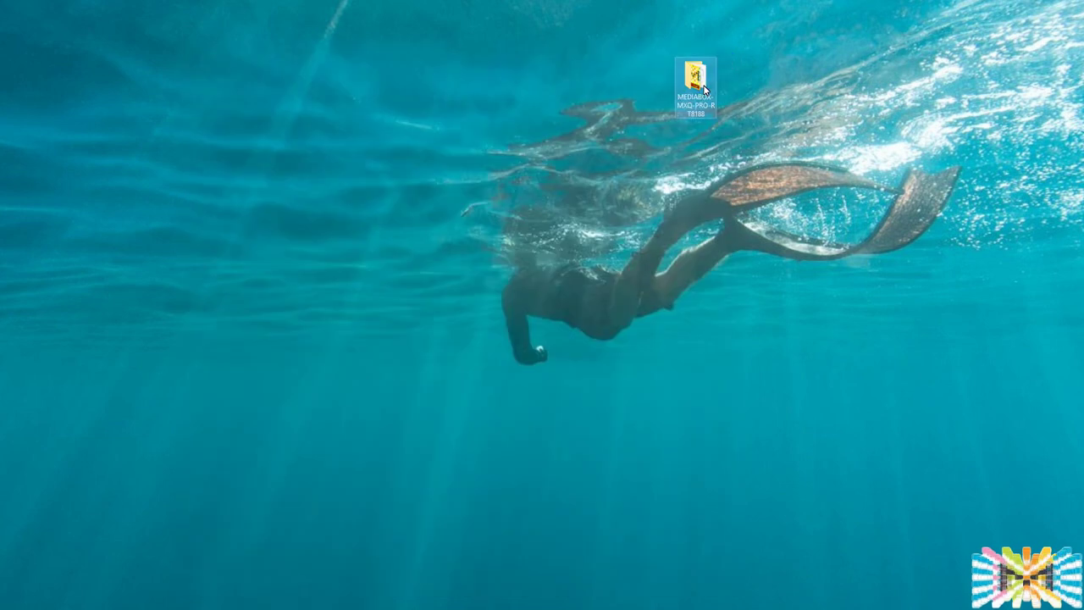
double_click(704, 88)
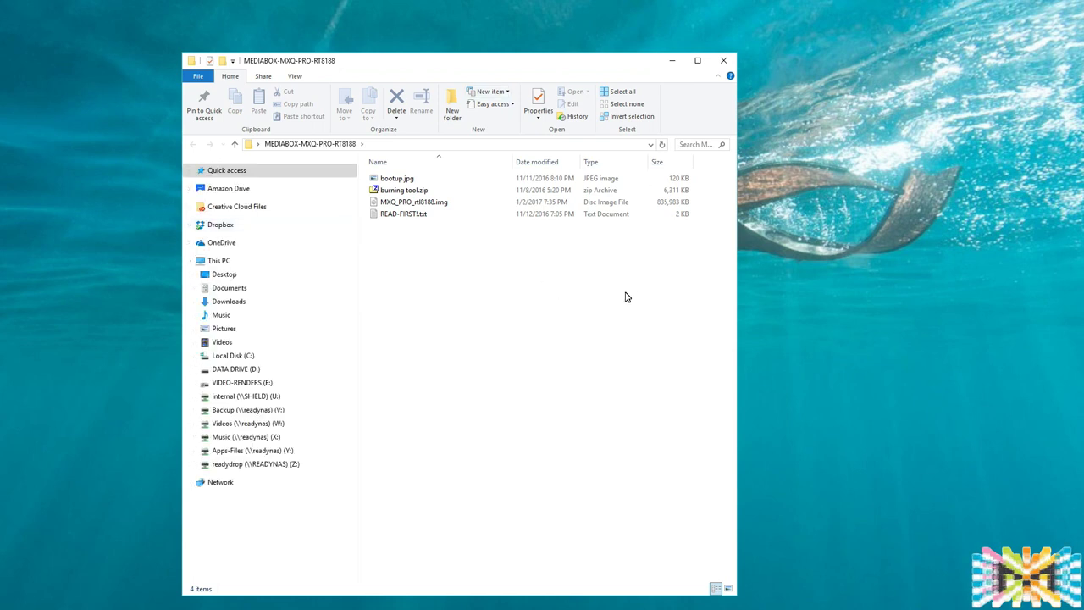
- Extract burning tool.zip into the current folder and open the extracted burning tool folder
click(415, 195)
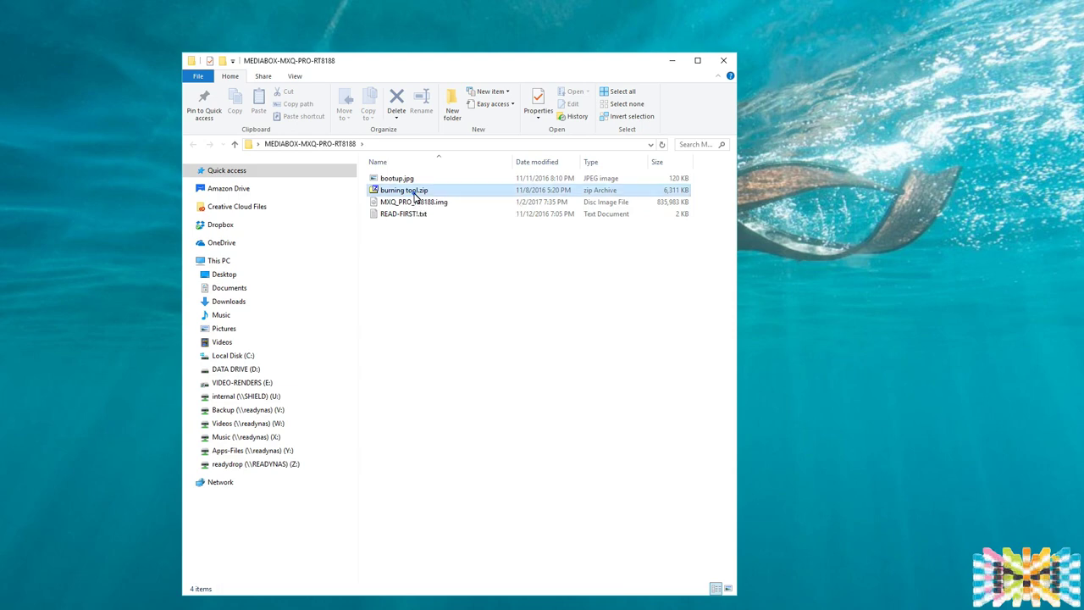
right_click(416, 196)
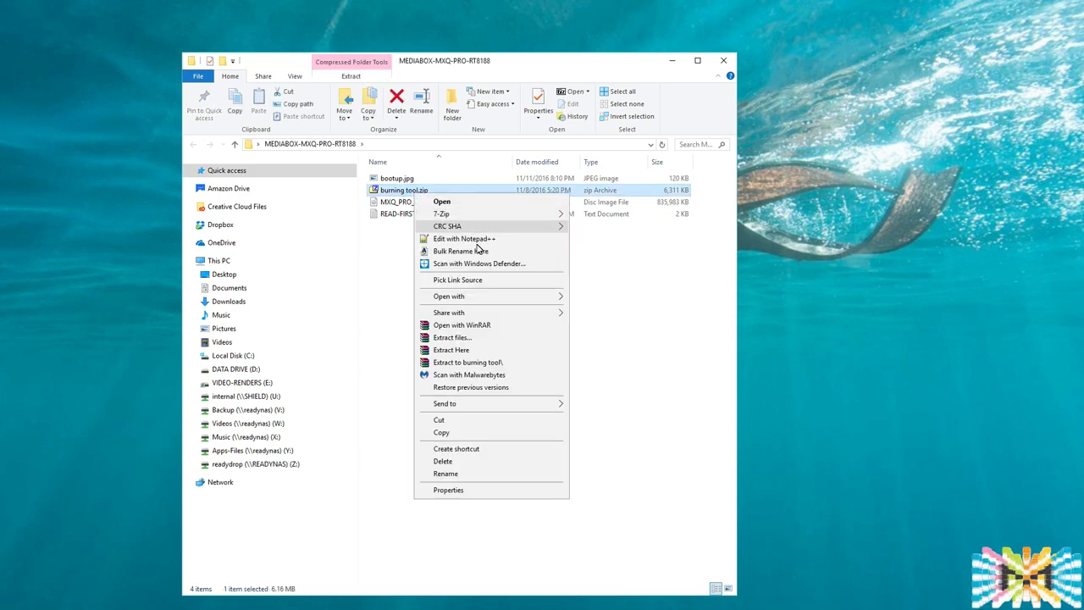
click(452, 350)
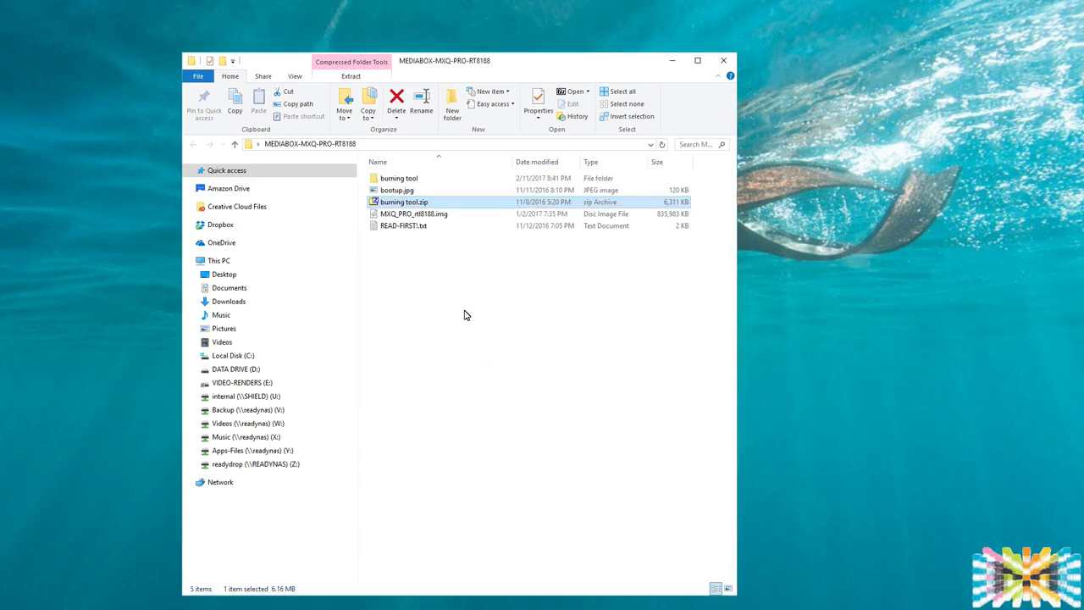
click(406, 178)
key(Return)
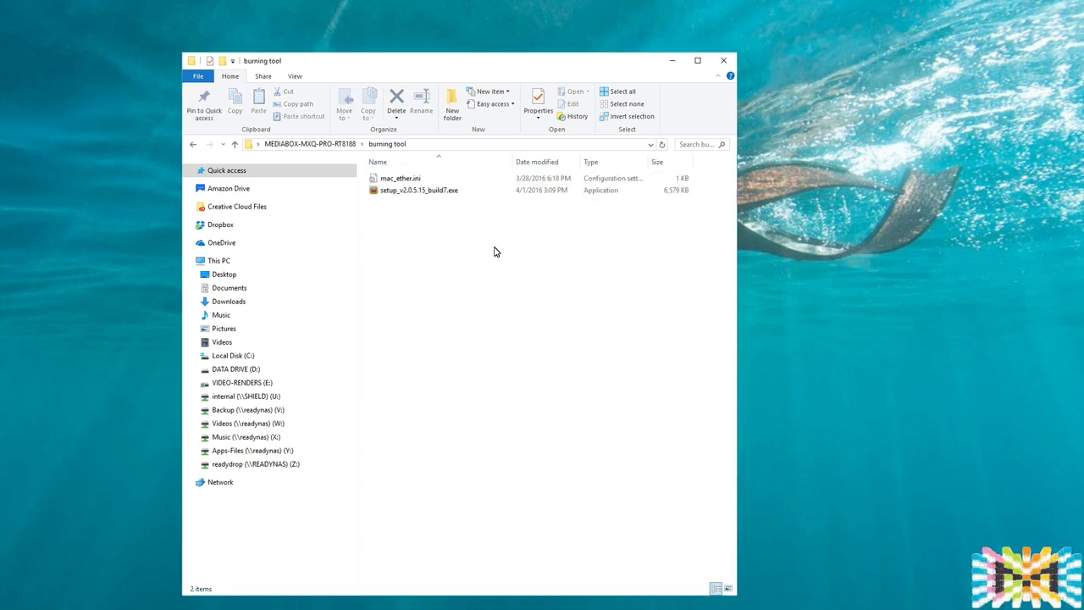
- Run the installer setup_v2.0.5.15_build7.exe with English as the setup language
double_click(424, 193)
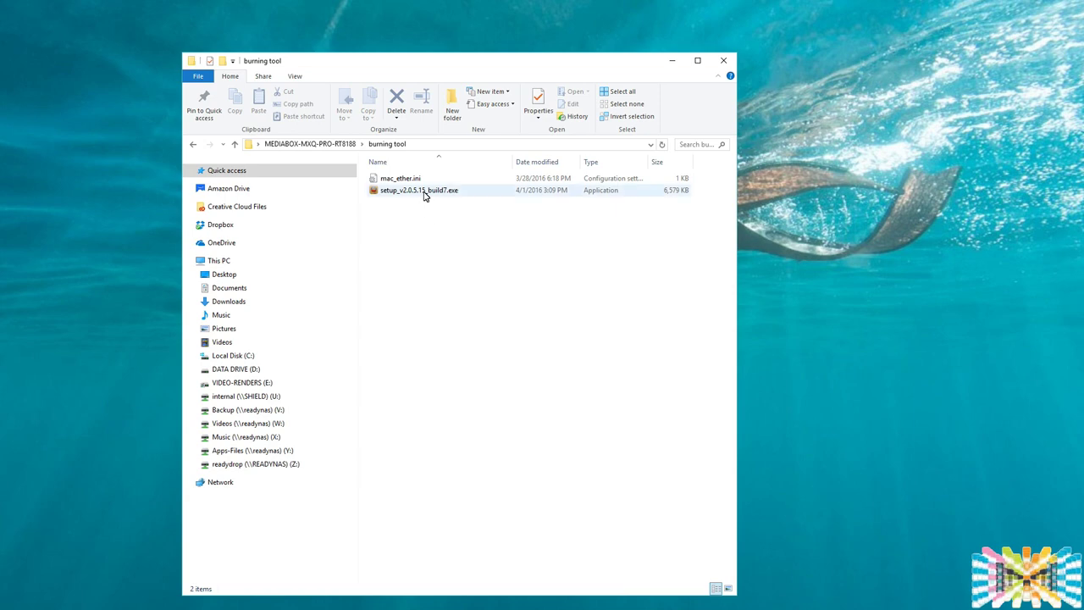
key(alt+Down)
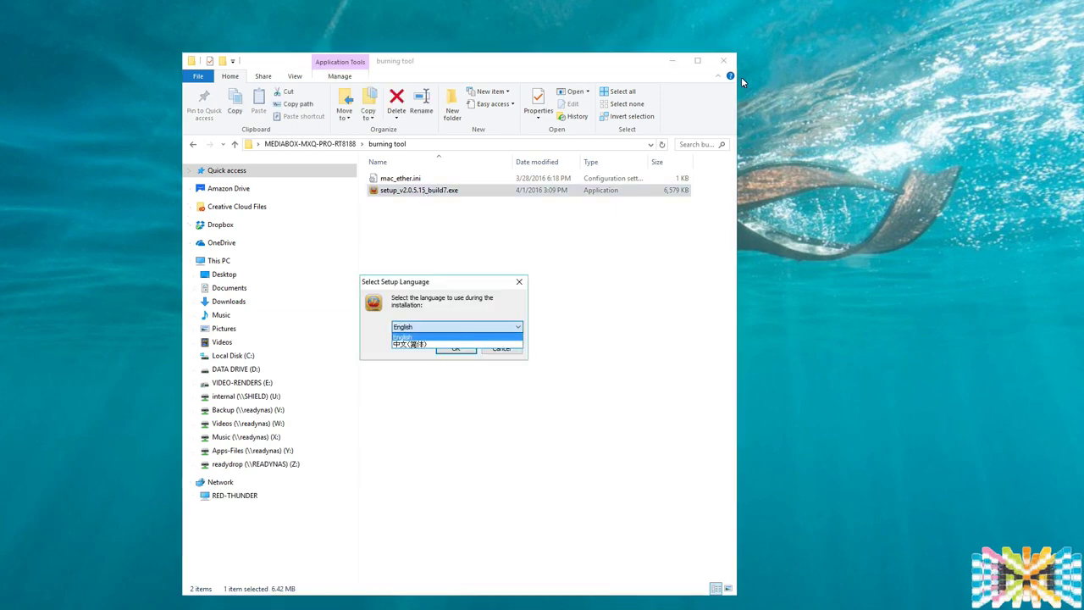
key(Return)
key(Return)
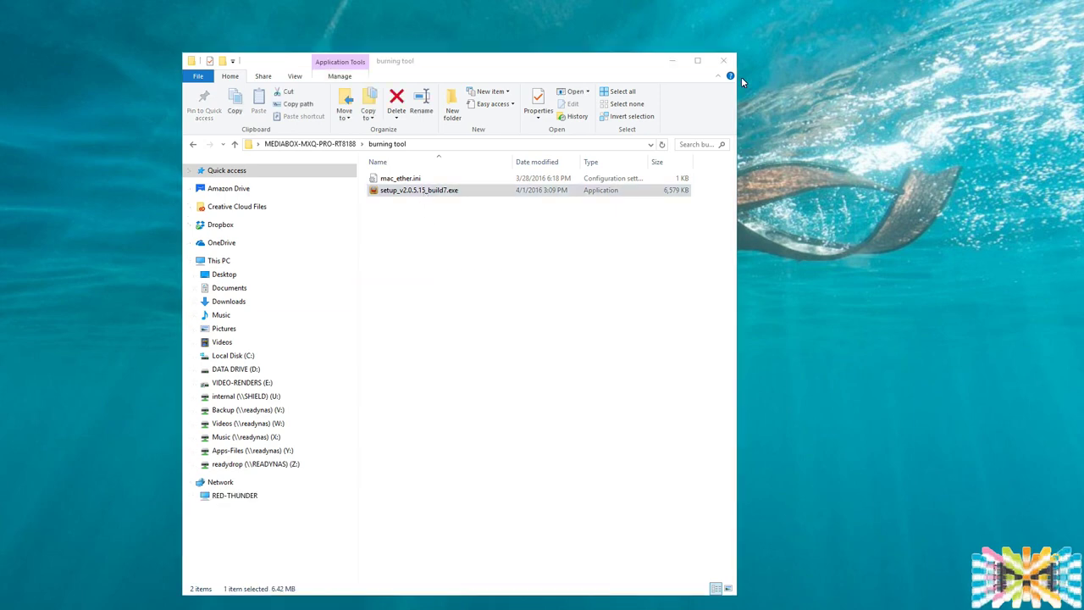
- Install USB_Burning_Tool with the default settings, including its device driver, and finish both wizards
key(Return)
key(Return)
key(Return)
key(Return)
key(Return)
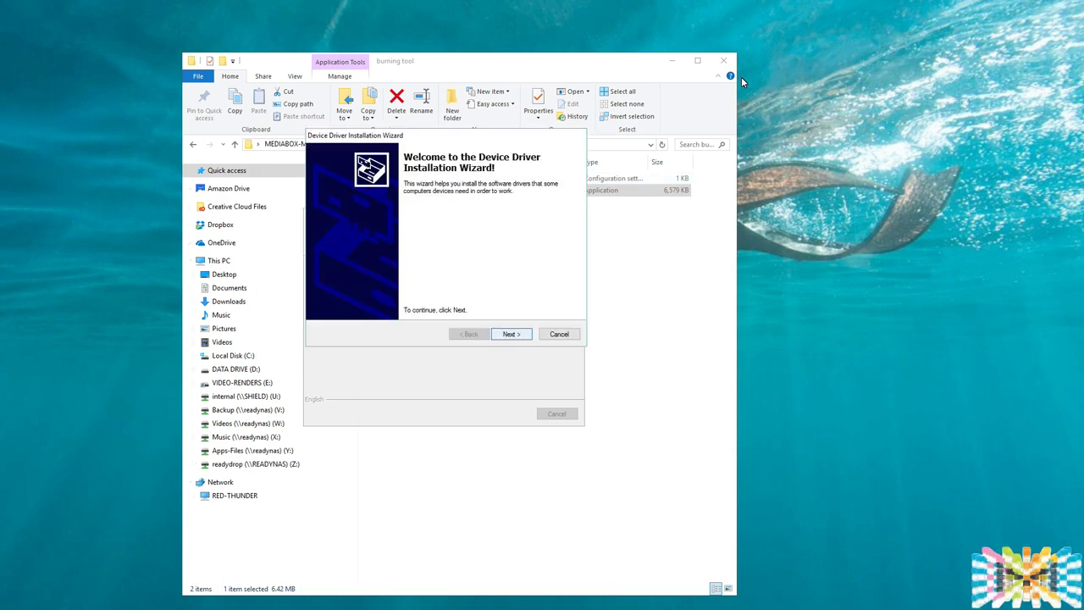
key(Return)
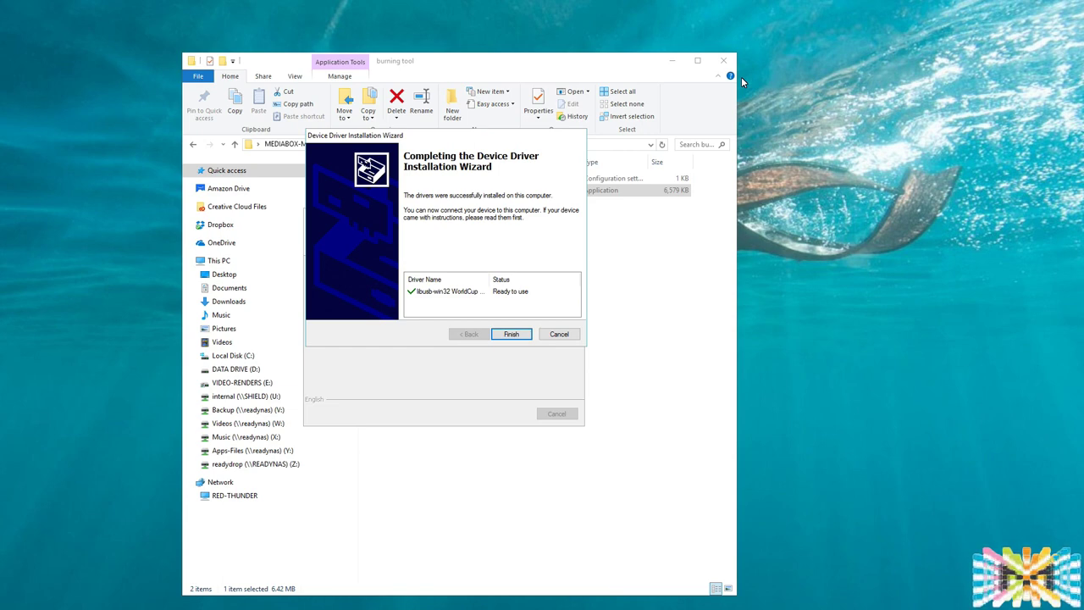
key(Return)
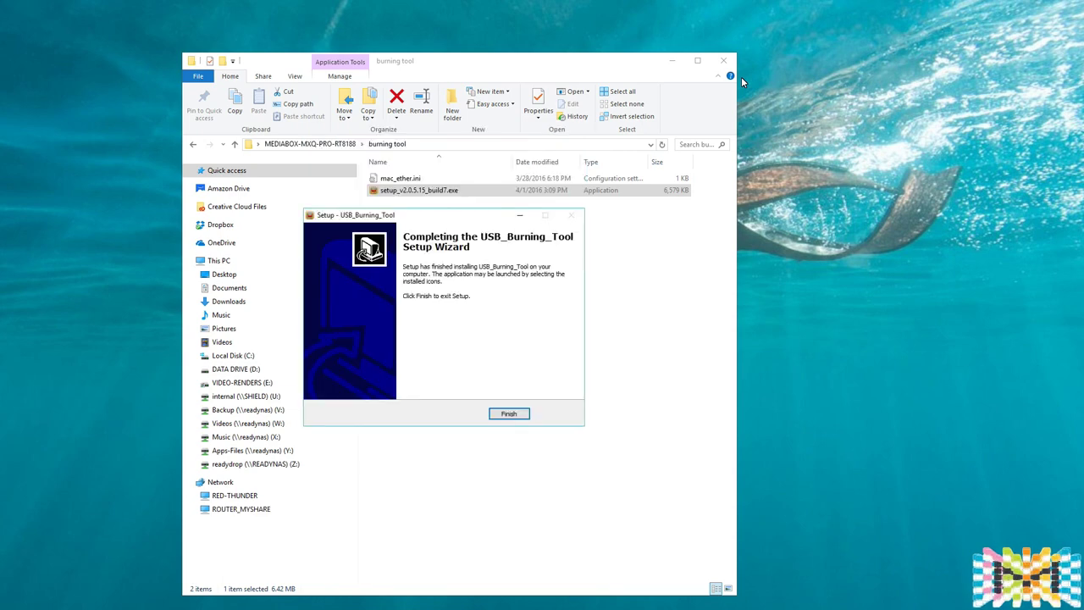
key(Return)
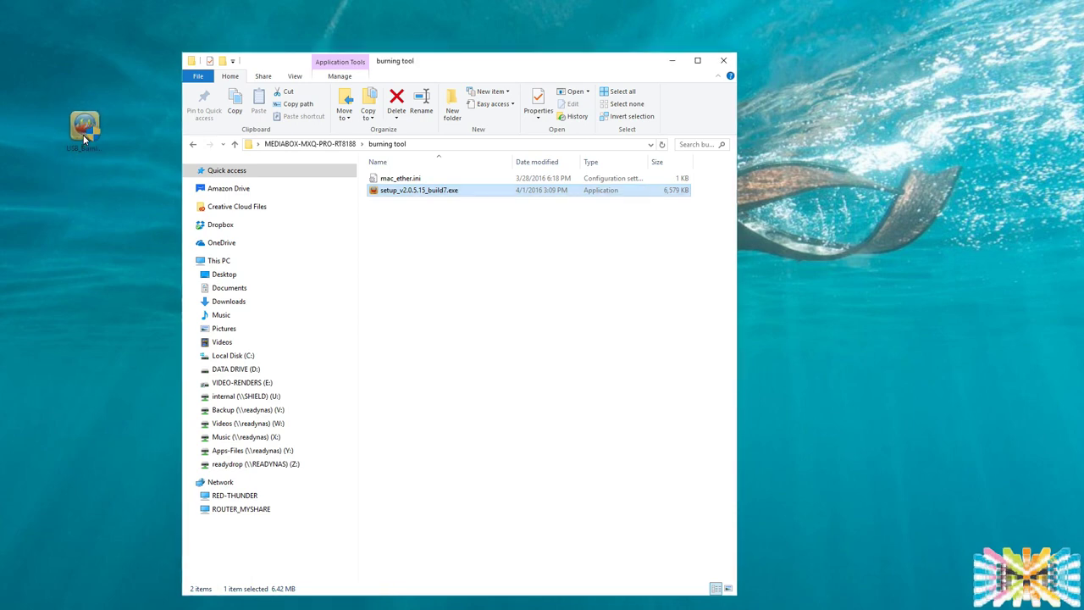
- Open the license folder of the installed tool under Program Files (x86)\Amlogic\USB_Burning_Tool, alongside the burning tool folder
click(84, 140)
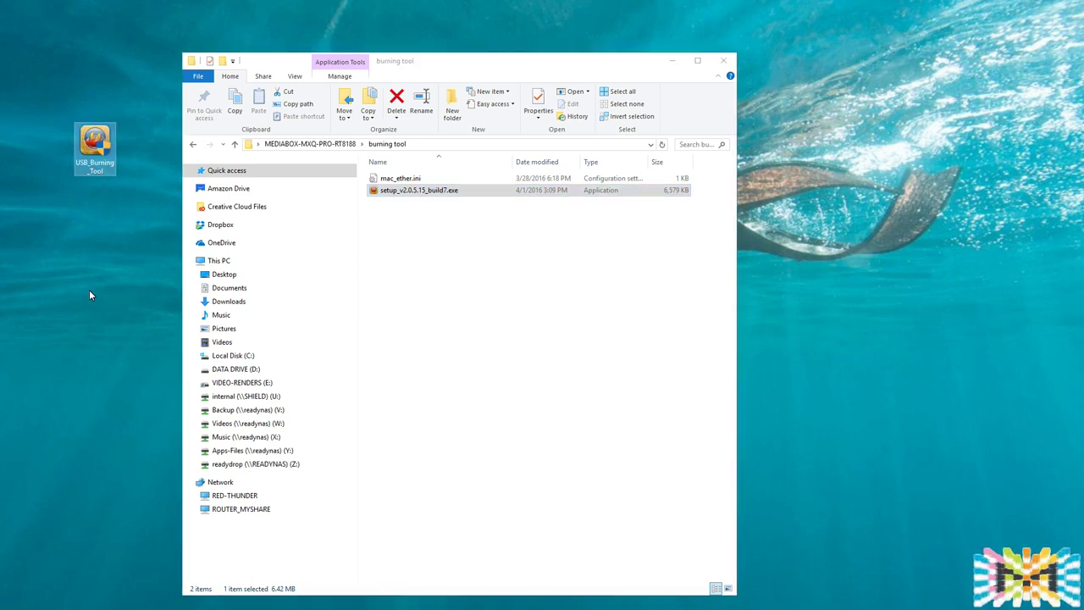
double_click(418, 179)
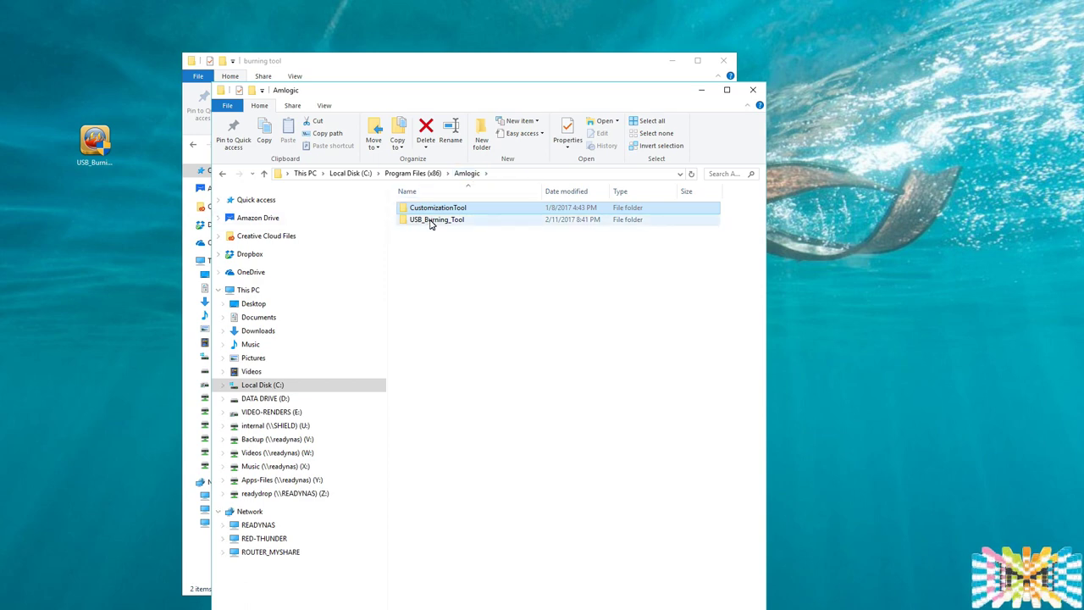
mouse_move(431, 226)
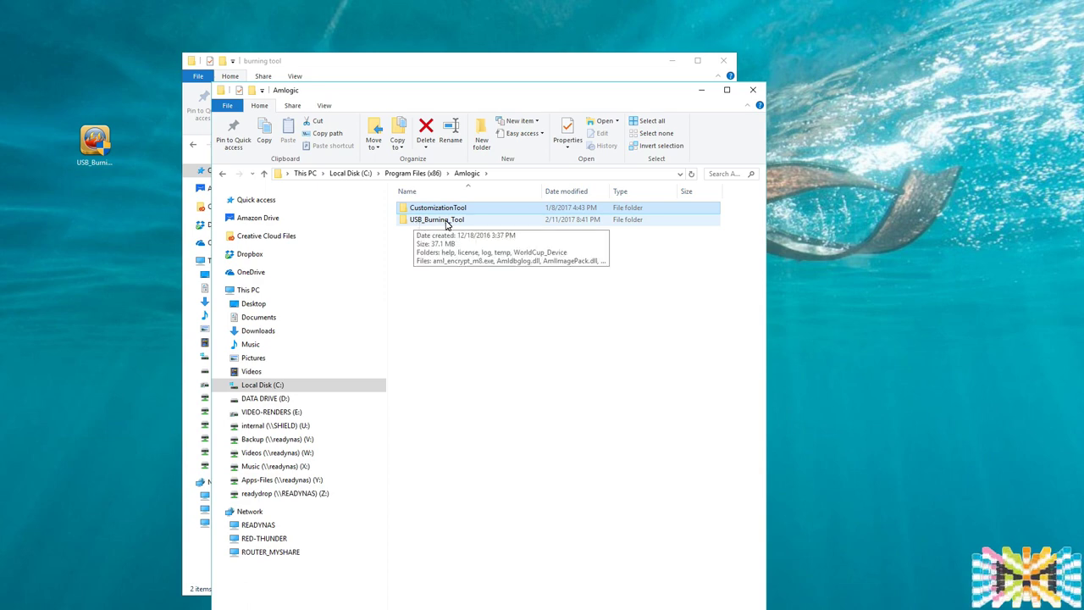
double_click(451, 221)
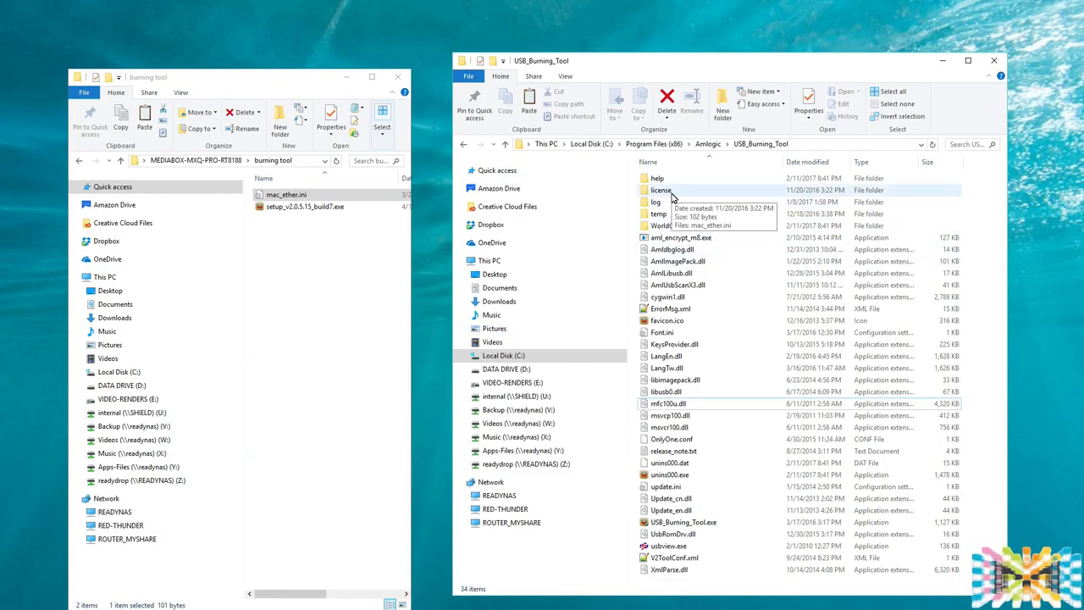
double_click(662, 191)
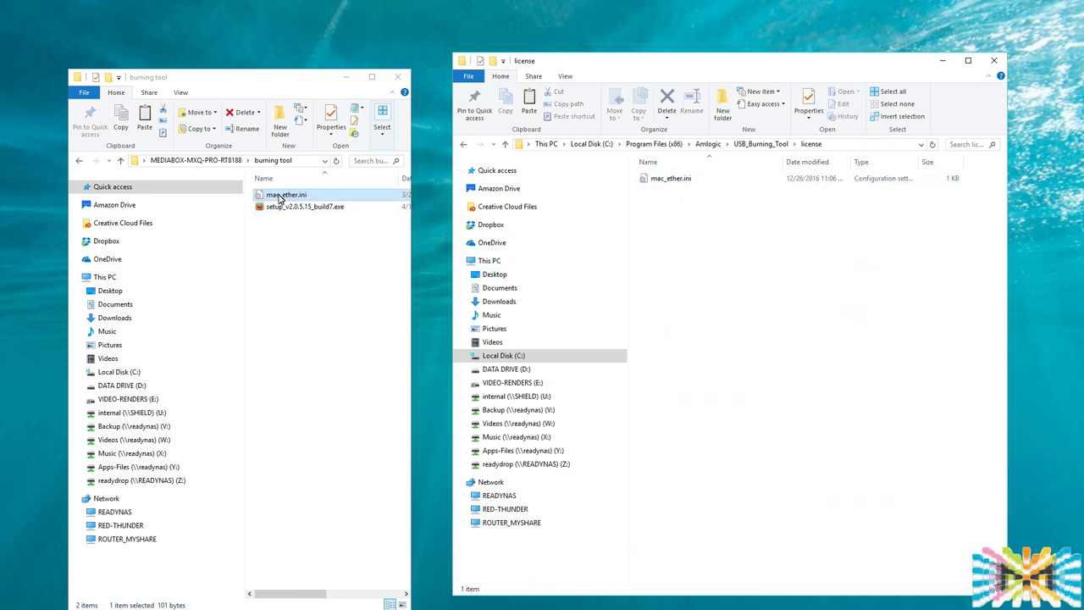
- Copy mac_ether.ini from the burning tool folder into the license folder, replacing the existing file, and close both folder windows
drag(280, 198, 711, 247)
right_click(711, 247)
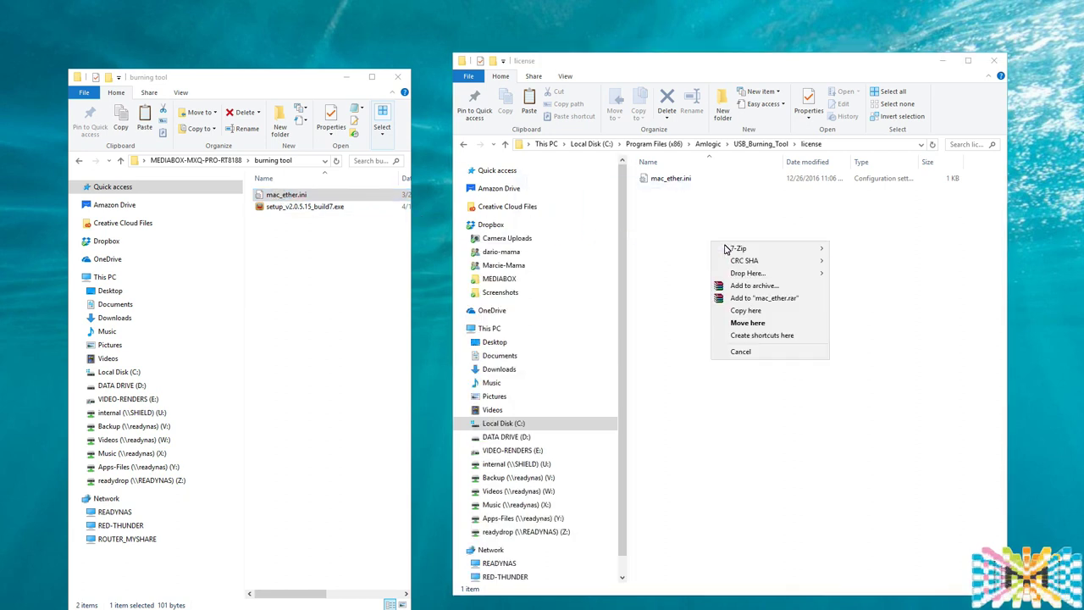
click(758, 307)
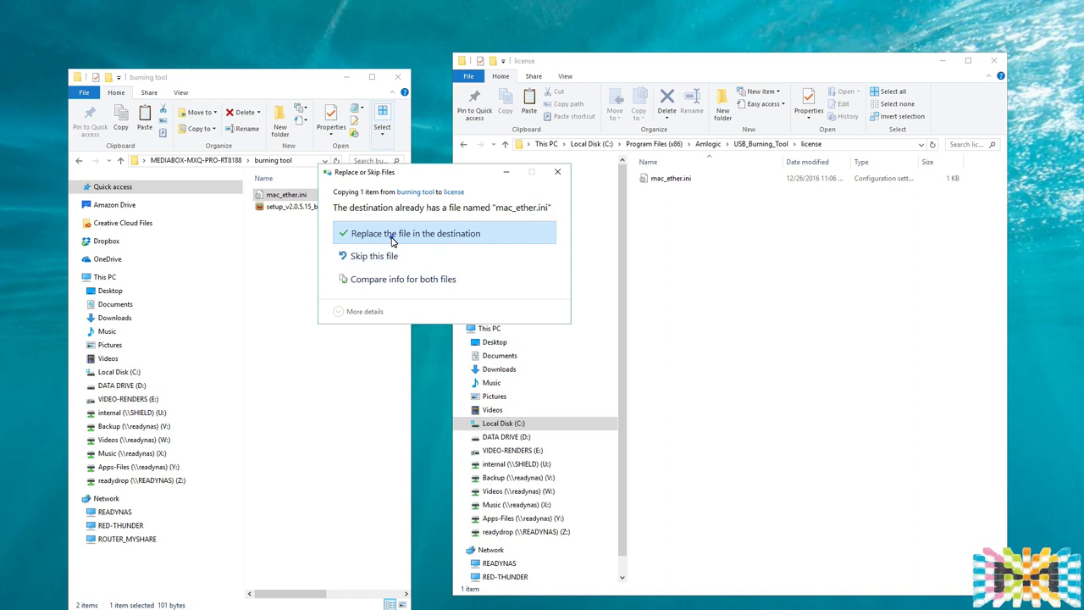
click(385, 234)
click(401, 247)
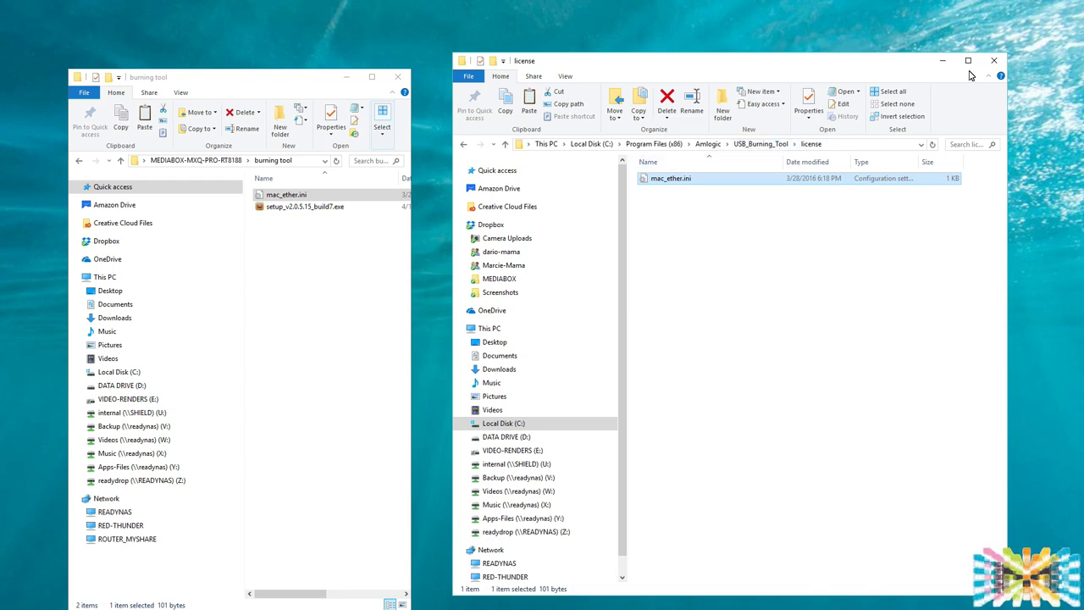
click(995, 60)
click(398, 80)
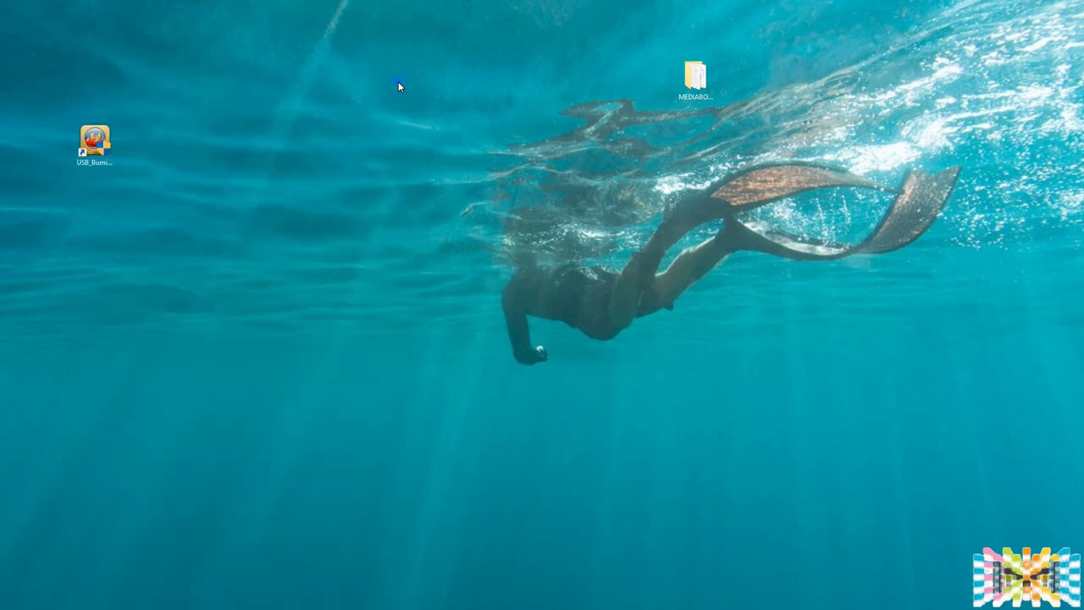
- Launch USB_Burning_Tool from the desktop and switch its interface language to English
click(98, 138)
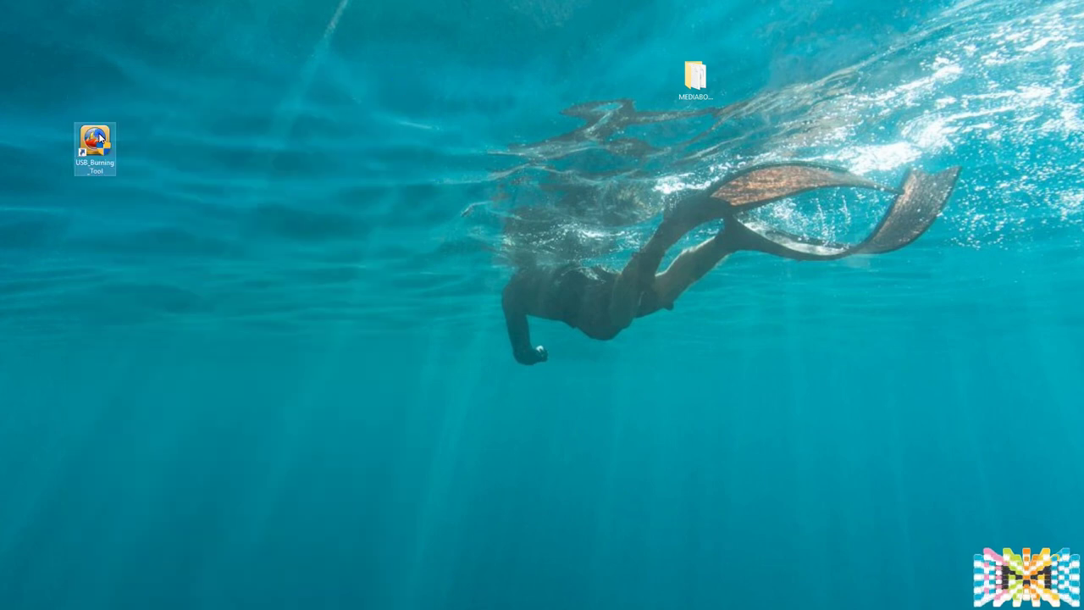
double_click(99, 139)
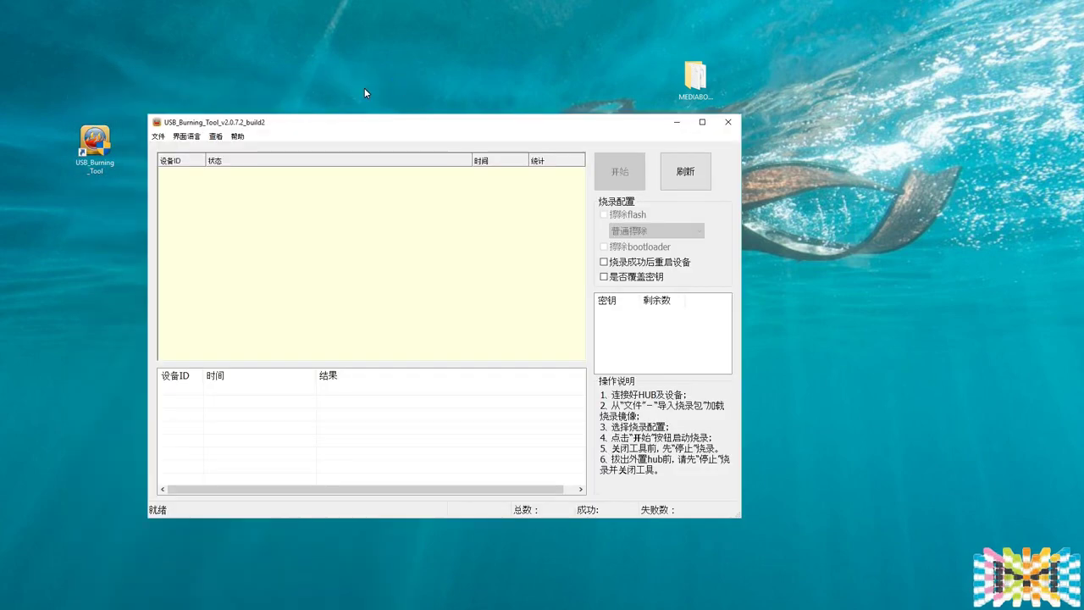
drag(325, 123, 390, 138)
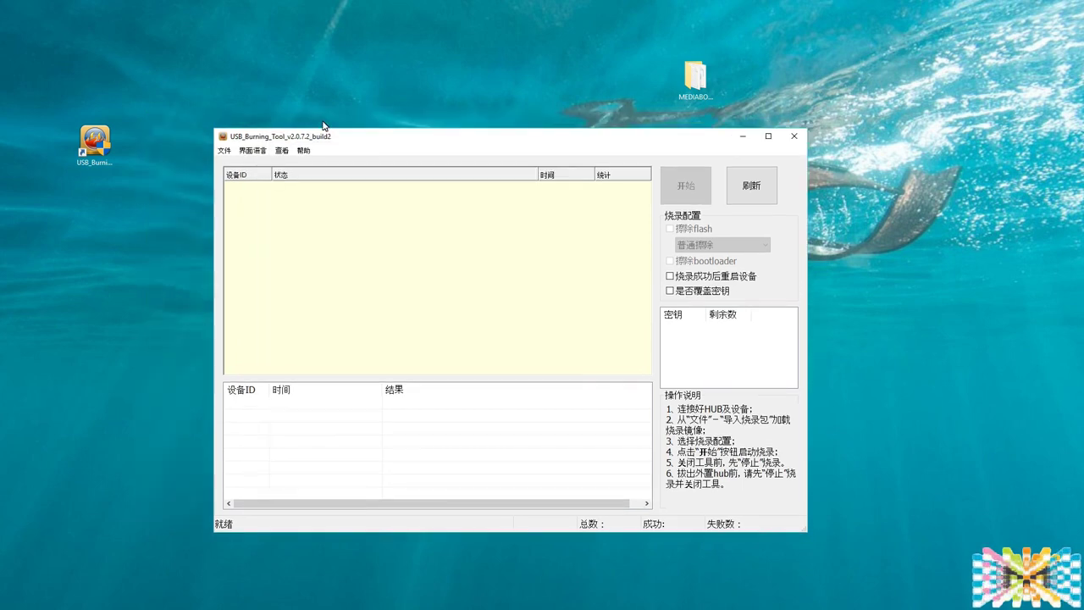
key(alt+v)
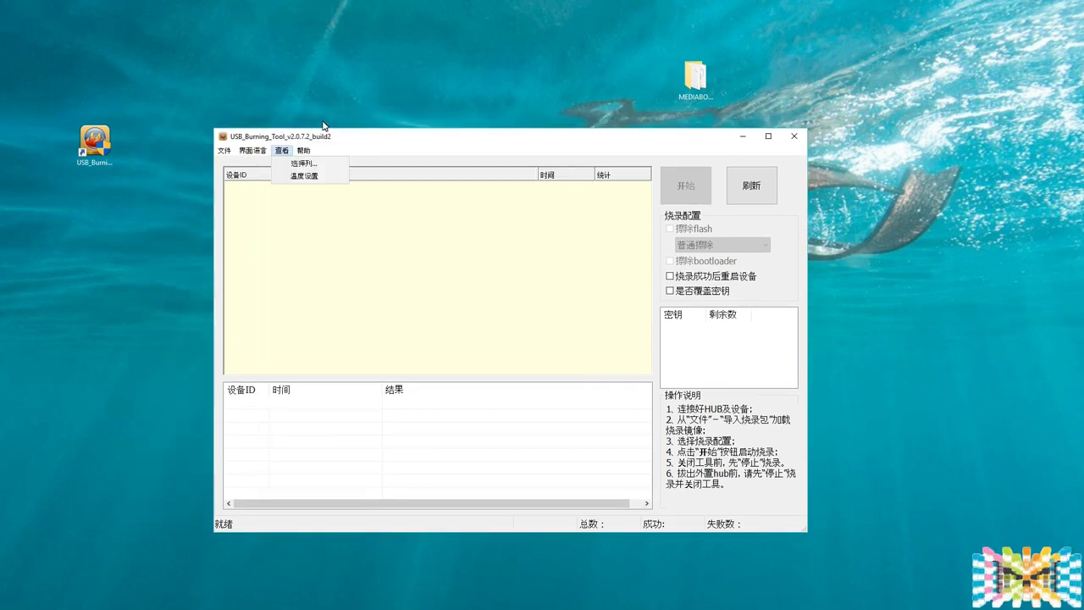
key(Left)
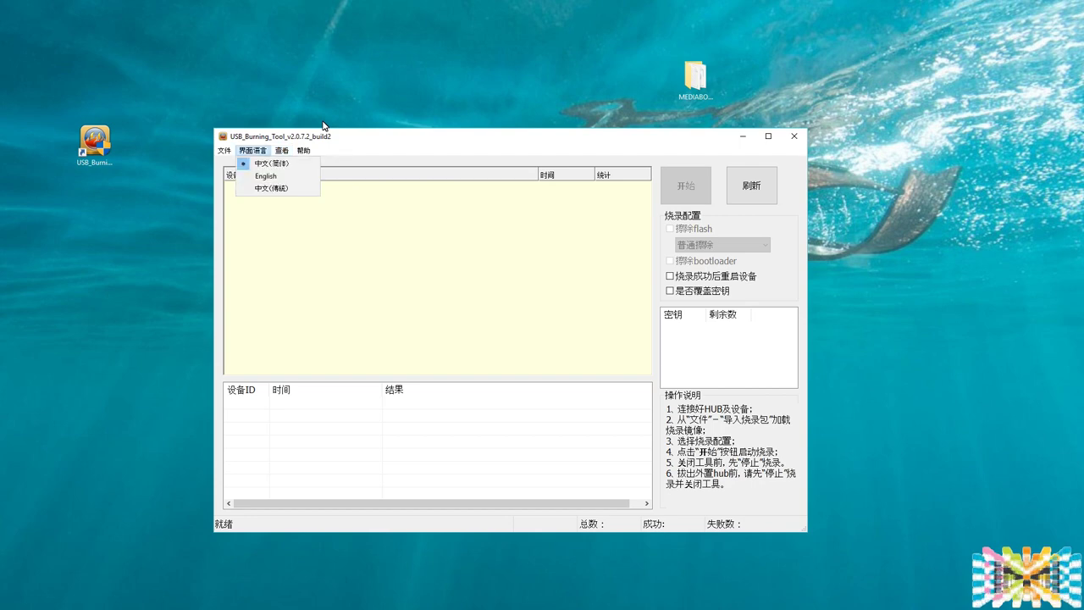
key(Down)
key(Down)
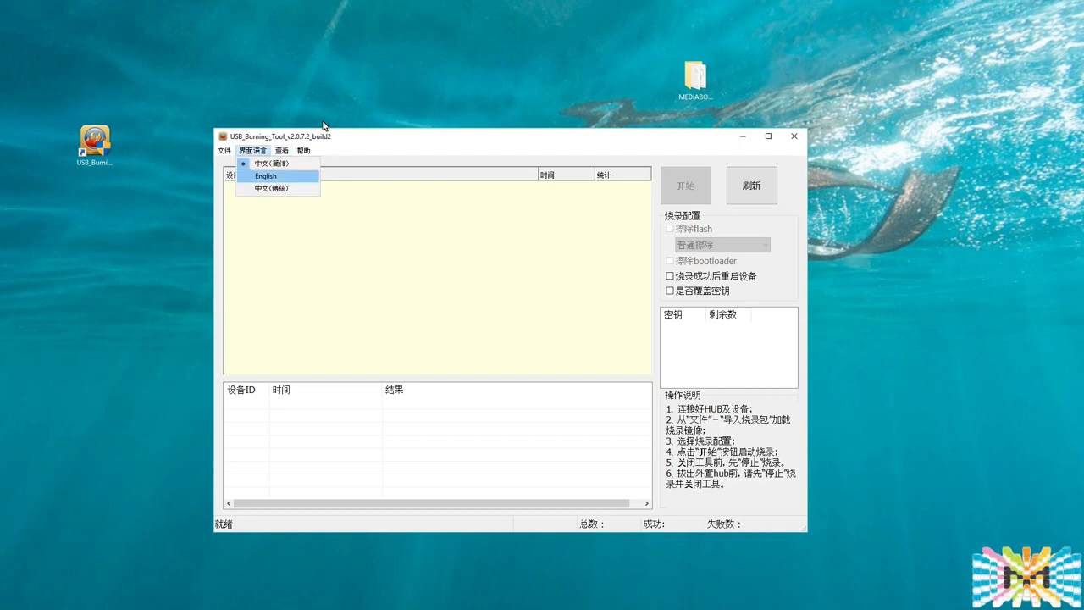
key(Return)
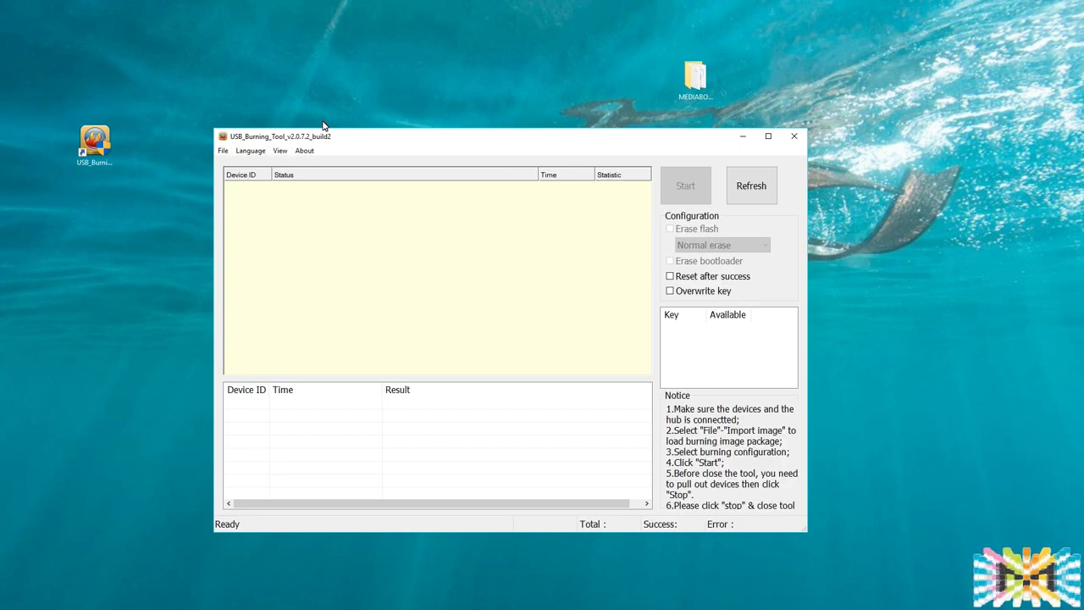
- Import the firmware image MXQ_PRO_rtl8188.img from the MEDIABOX-MXQ-PRO-RT8188 desktop folder into the burning tool
key(alt)
key(Return)
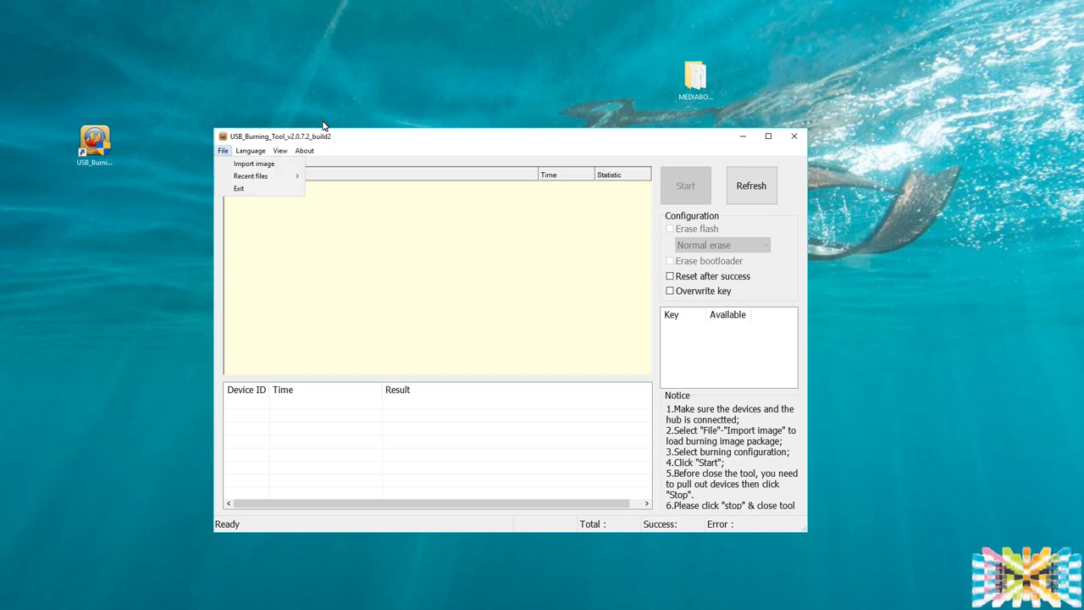
key(Down)
key(Return)
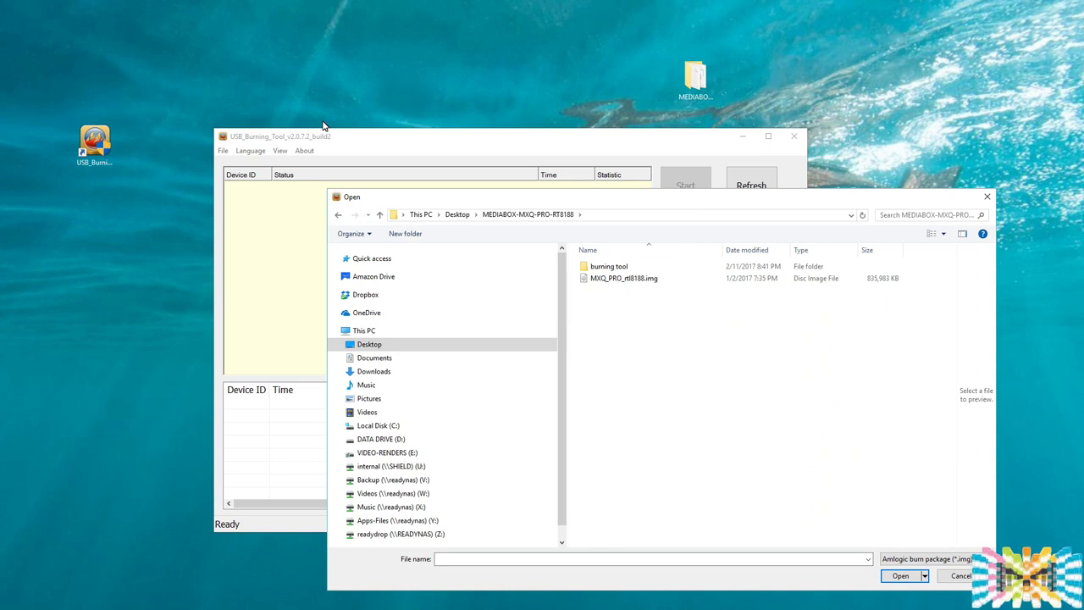
key(Down)
key(Down)
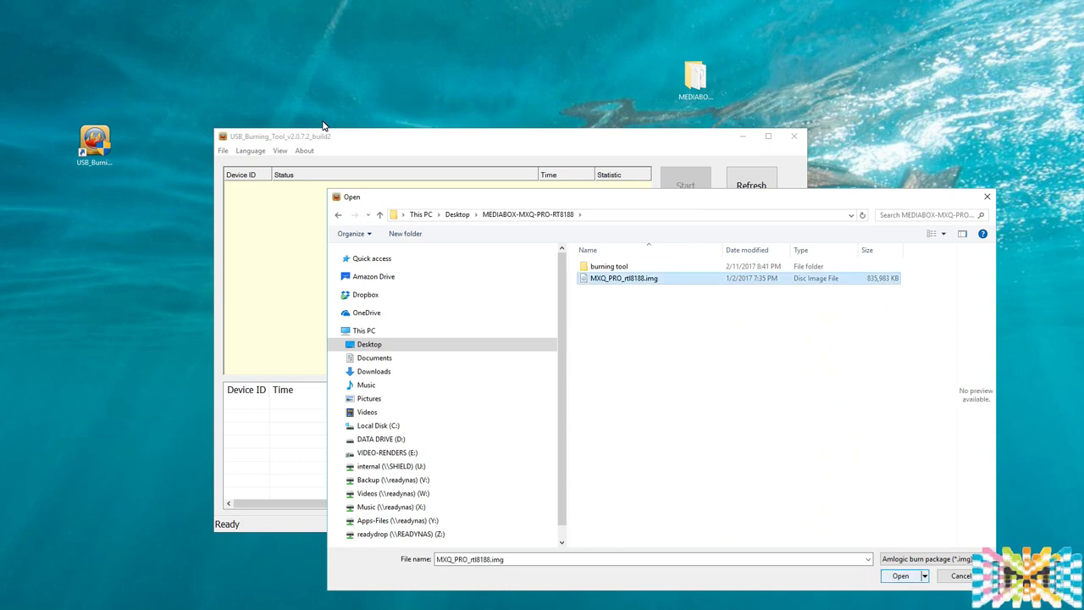
key(Return)
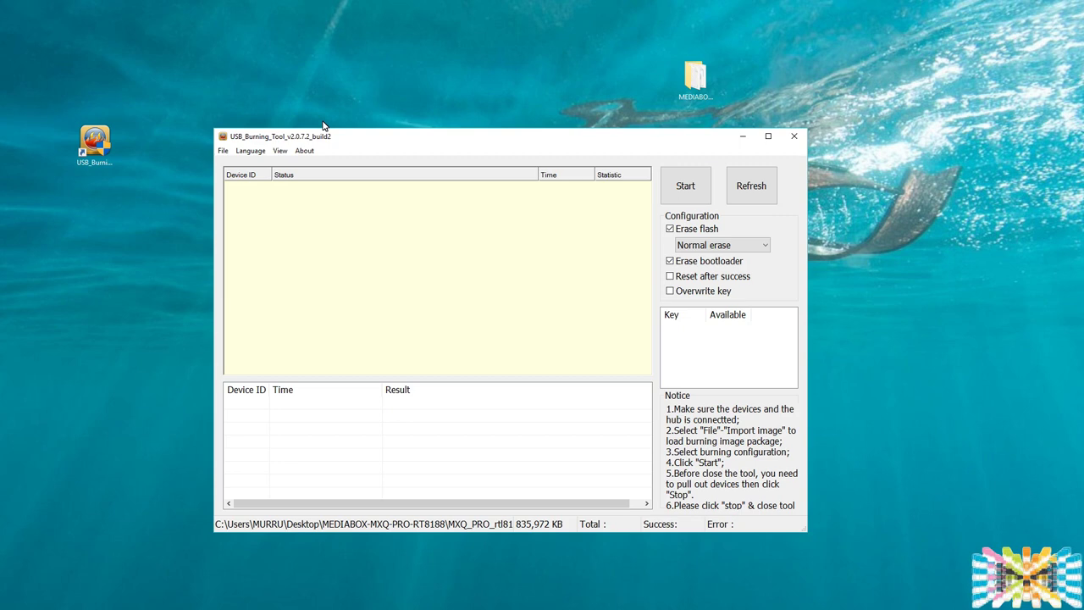
- Start the burn with normal flash erase and bootloader erase, move the tool window away from the video preview, and stop and restart the burn
key(Return)
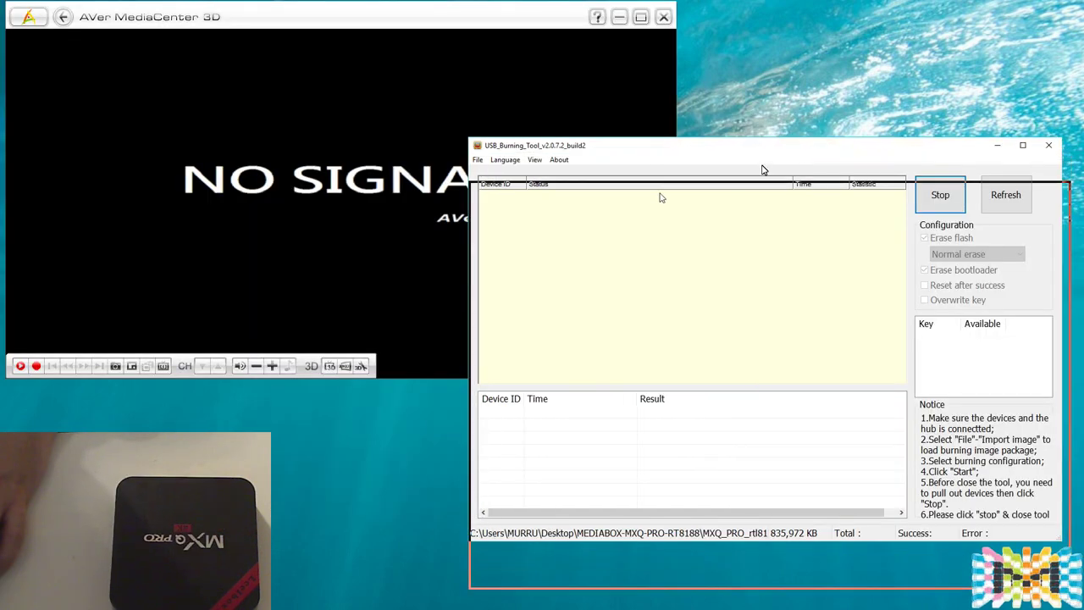
drag(661, 197, 675, 209)
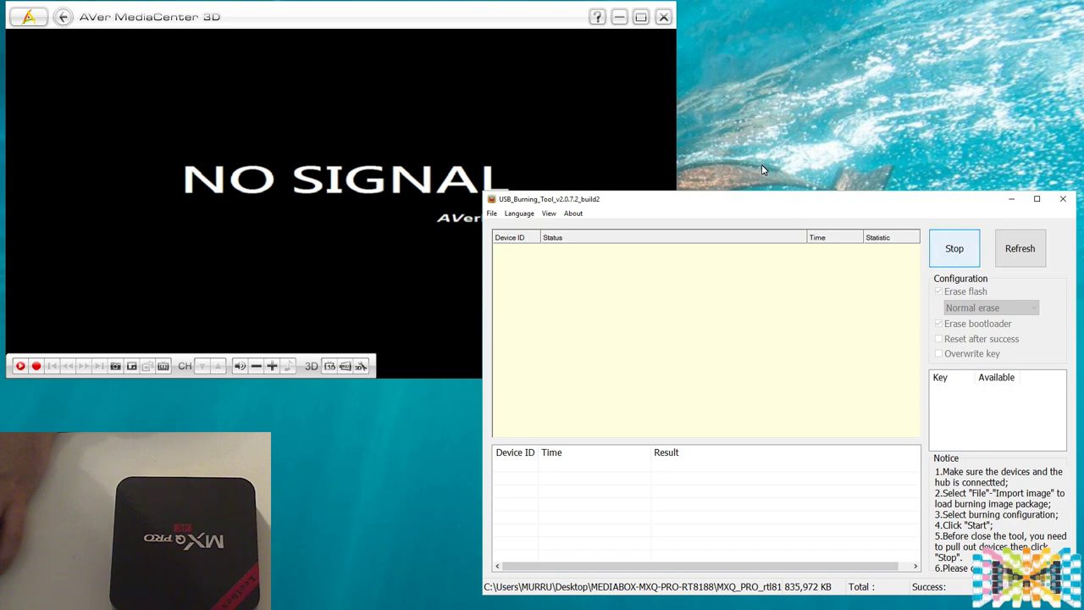
key(space)
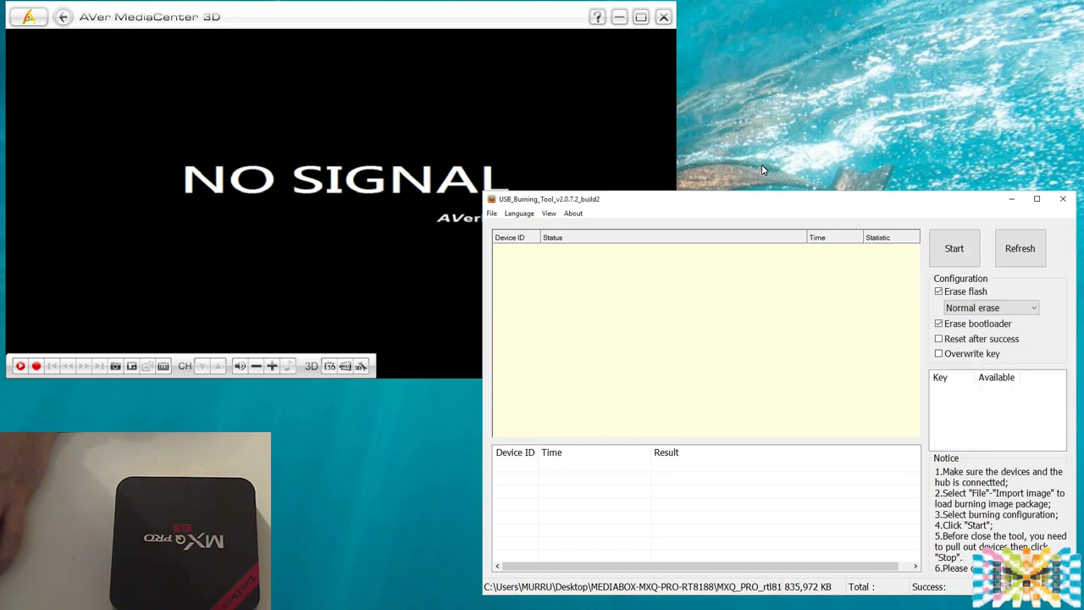
key(space)
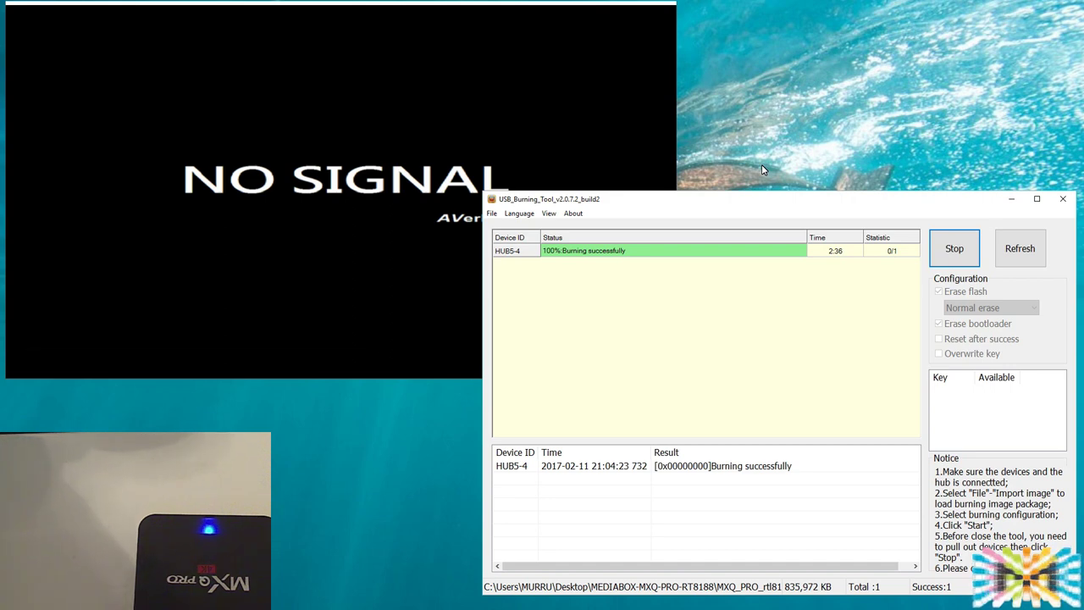
- Close the burning tool and enlarge the AVer MediaCenter 3D preview window to nearly fill the screen
key(alt+F4)
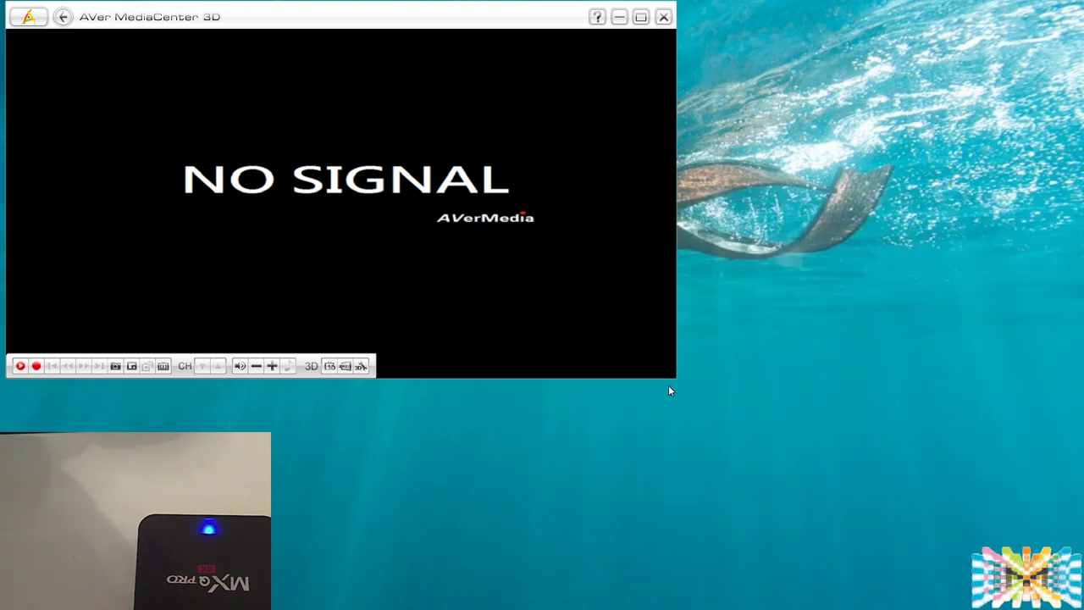
drag(676, 379, 1078, 530)
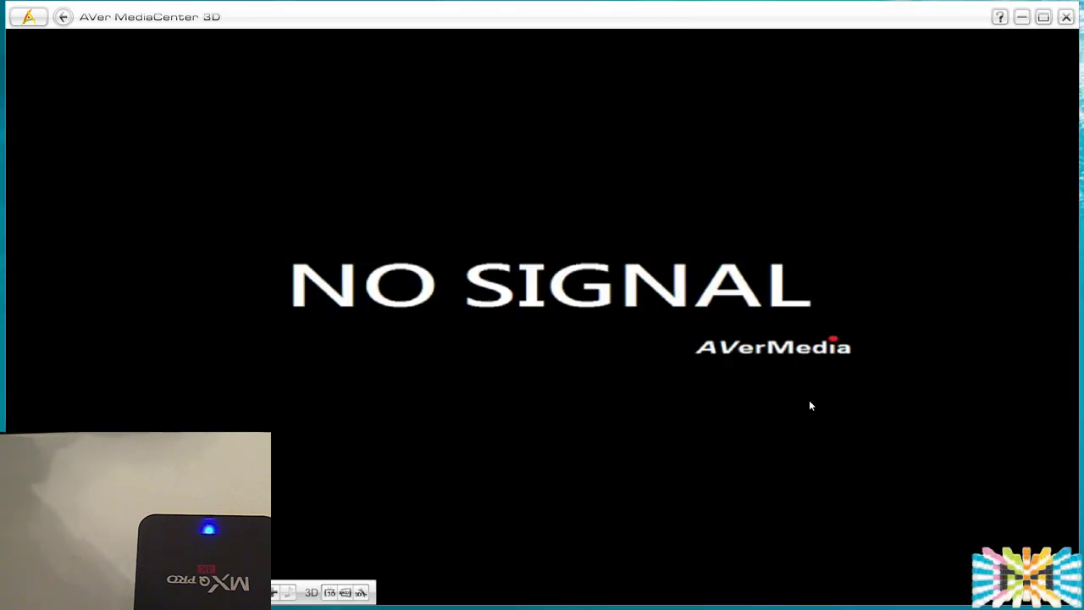